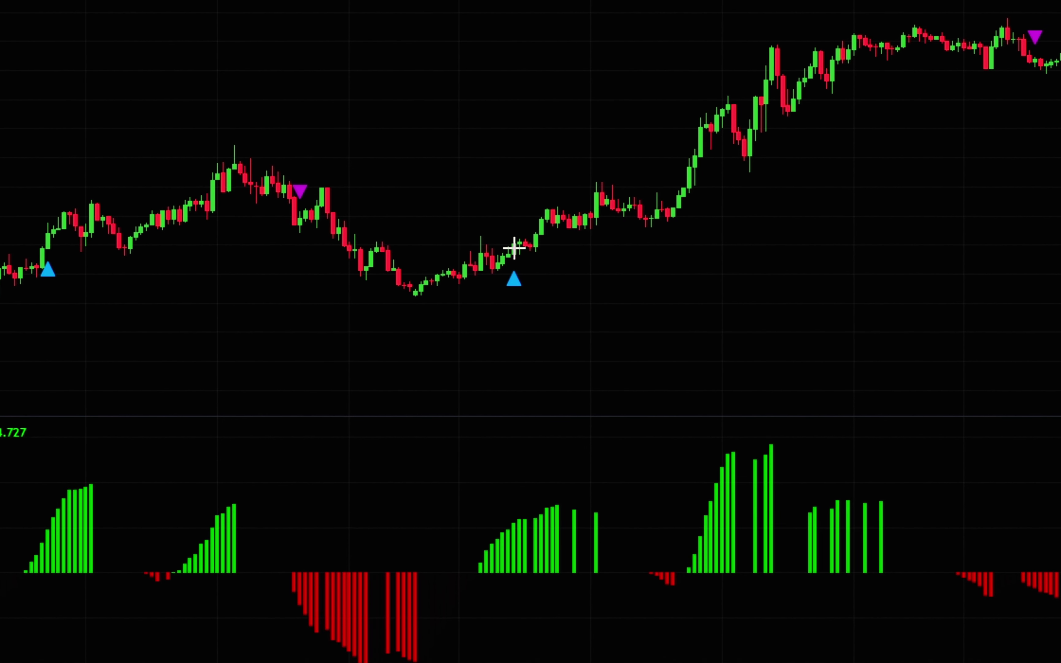
- Place a long position at the blue buy arrow, lowering its stop and raising its target
{"action": "left_click", "coordinate": [510, 247]}
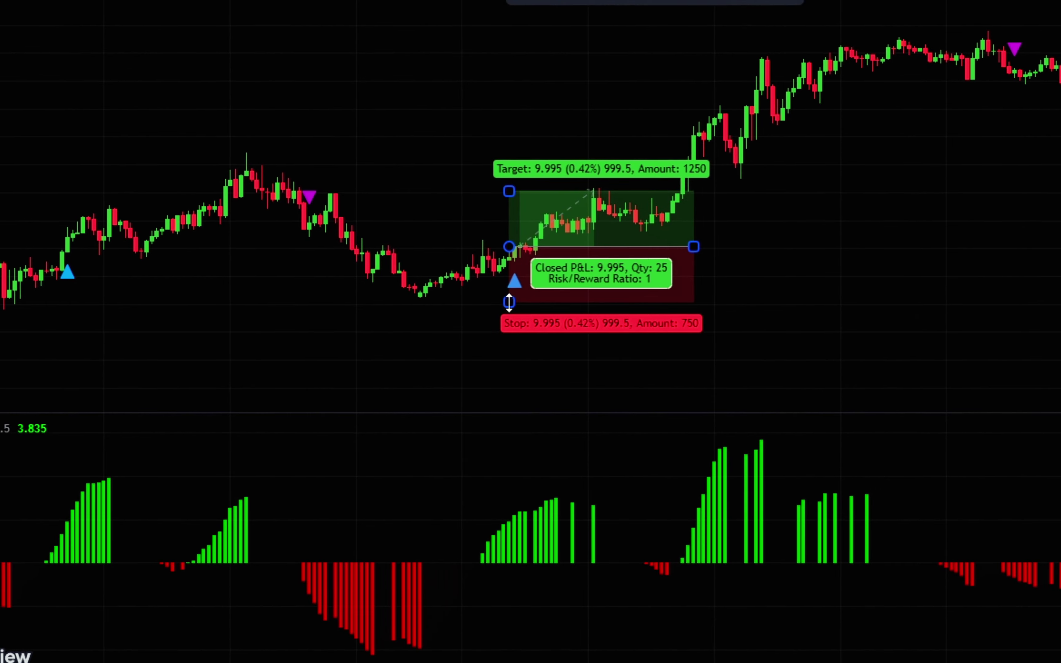
{"action": "left_click_drag", "start_coordinate": [509, 303], "coordinate": [461, 306]}
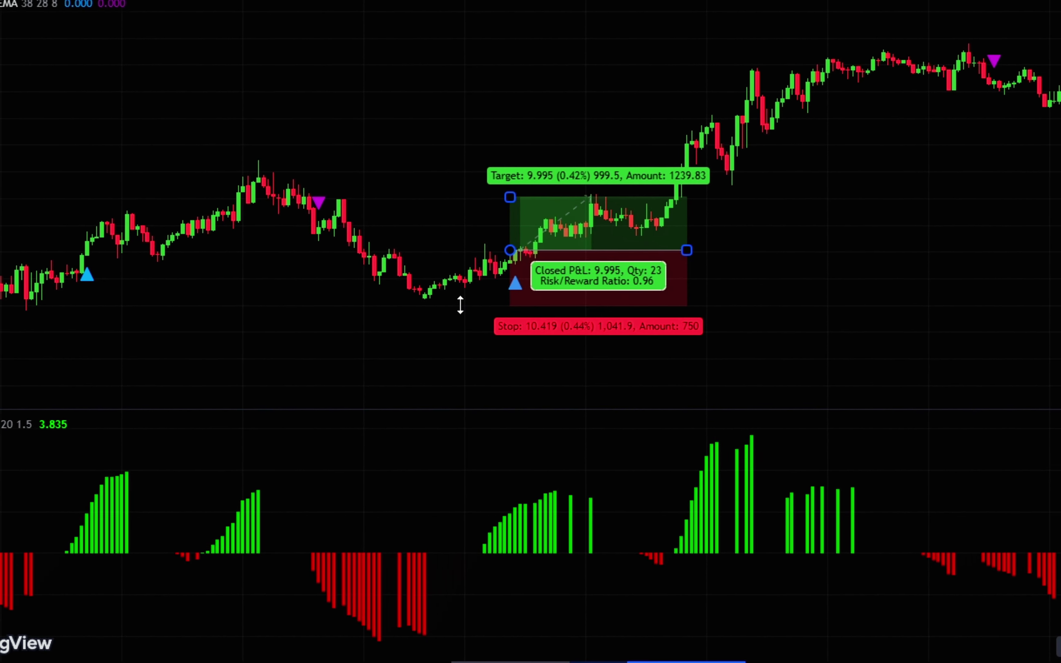
{"action": "left_click", "coordinate": [512, 191]}
{"action": "left_click_drag", "start_coordinate": [512, 196], "coordinate": [515, 175]}
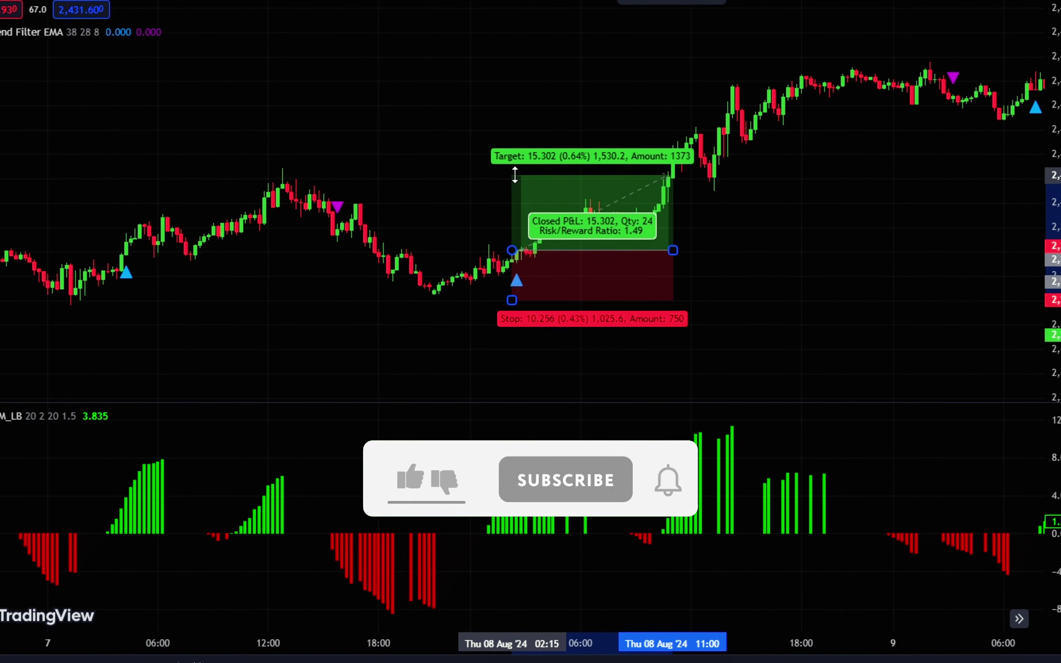
{"action": "left_click", "coordinate": [691, 230]}
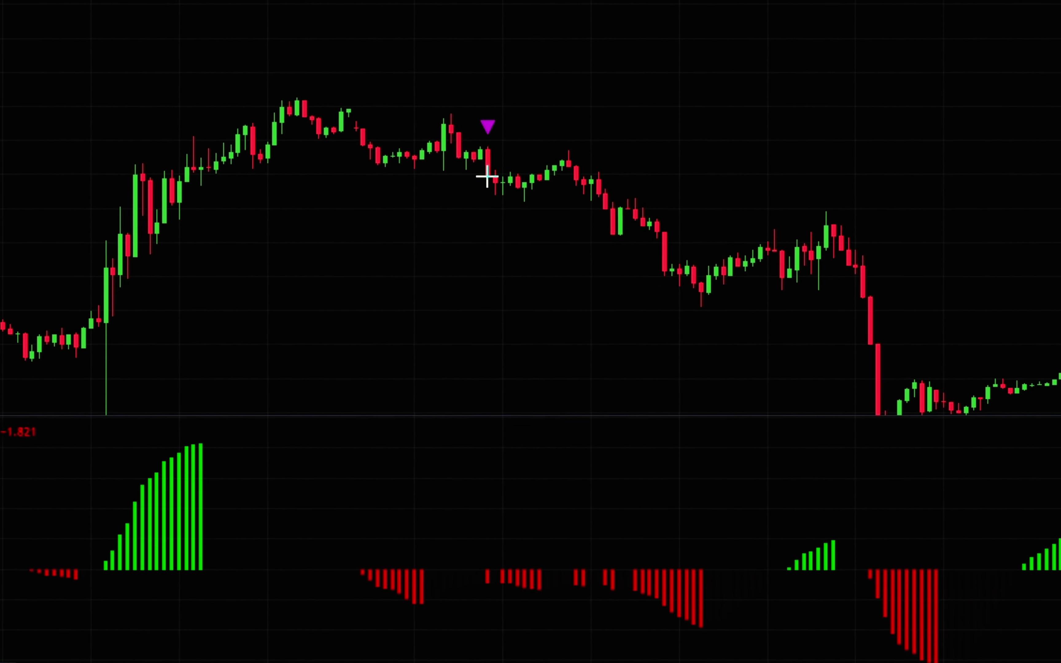
- Place a short position at the magenta sell arrow, adjusting its stop, lowering its target, extending it right
{"action": "left_click", "coordinate": [488, 177]}
{"action": "mouse_move", "coordinate": [488, 105]}
{"action": "left_mouse_down"}
{"action": "mouse_move", "coordinate": [475, 107]}
{"action": "mouse_move", "coordinate": [486, 113]}
{"action": "left_mouse_up"}
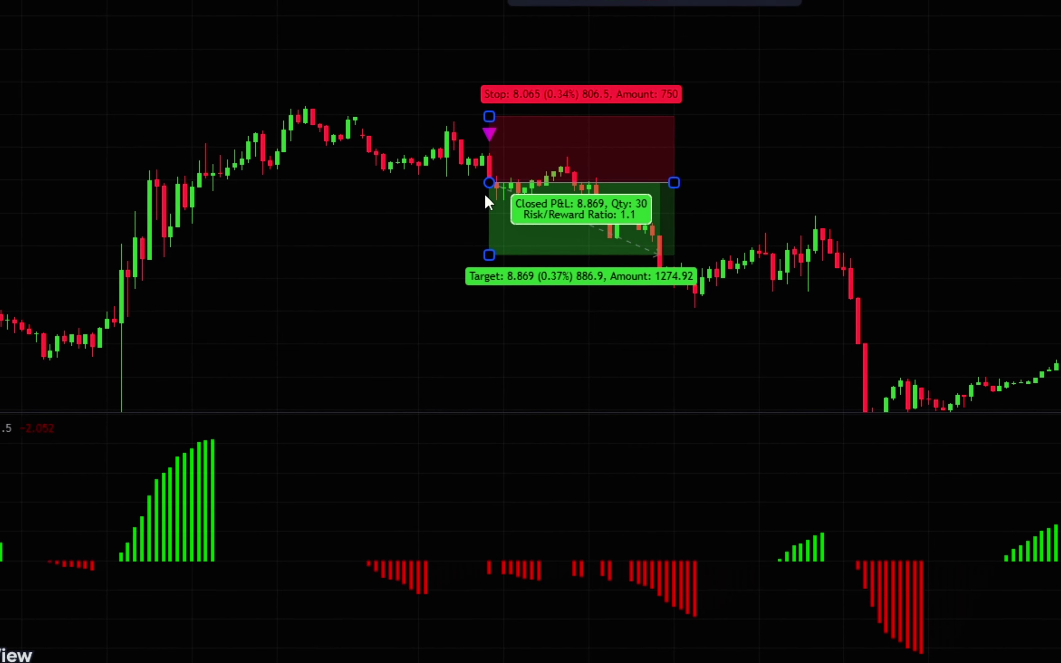
{"action": "left_click_drag", "start_coordinate": [489, 255], "coordinate": [491, 287]}
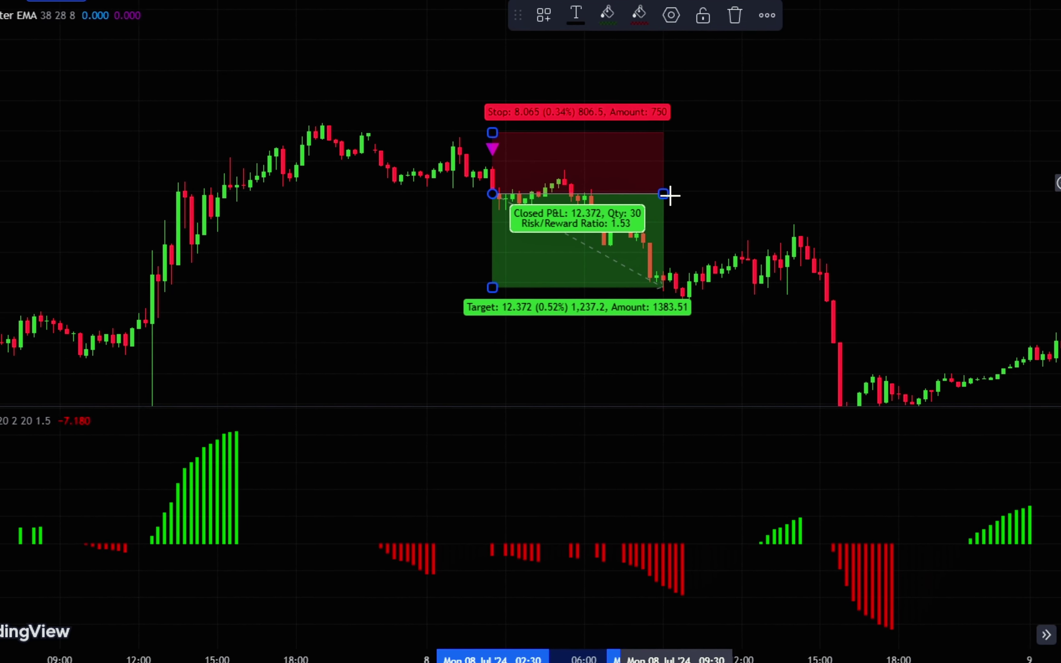
{"action": "left_click_drag", "start_coordinate": [671, 193], "coordinate": [708, 194]}
{"action": "left_click", "coordinate": [838, 187]}
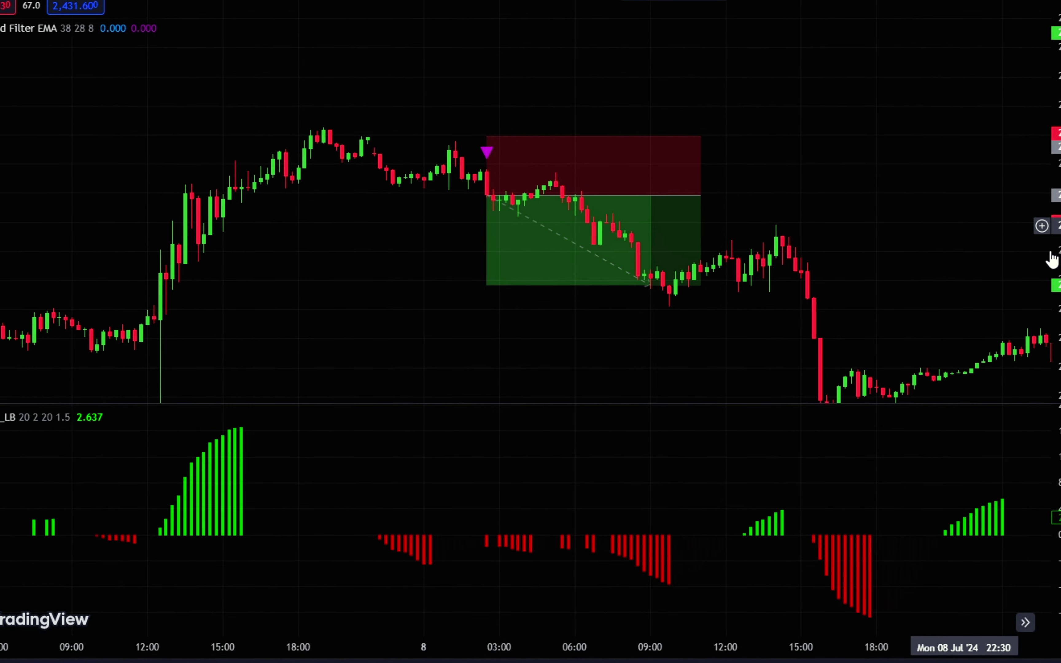
{"action": "left_click", "coordinate": [567, 284]}
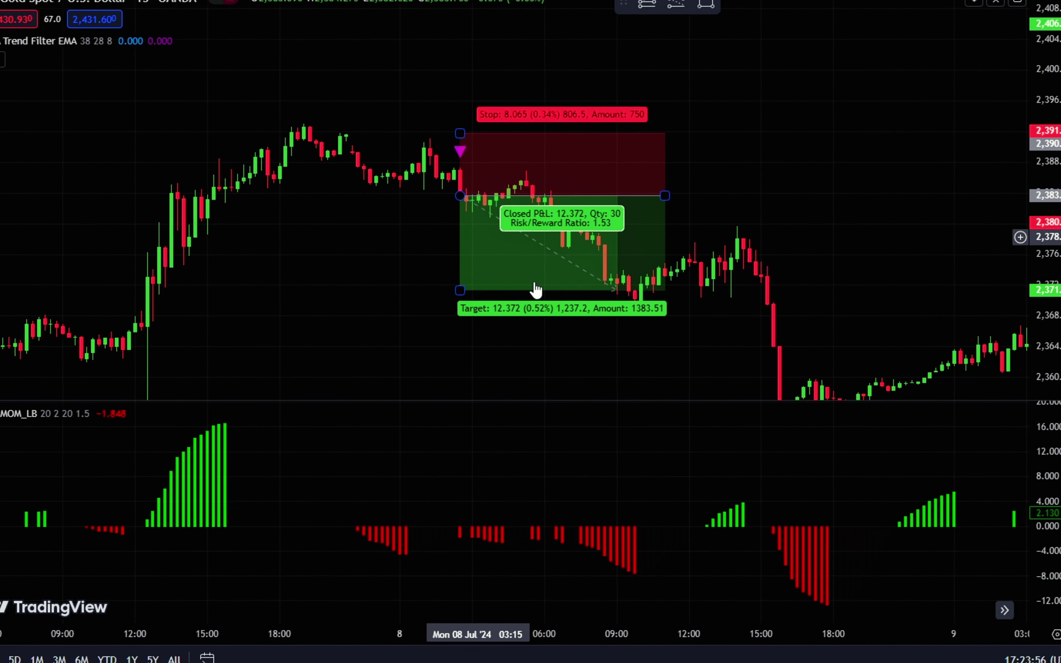
{"action": "left_click", "coordinate": [533, 293]}
{"action": "left_click", "coordinate": [462, 279]}
{"action": "left_click", "coordinate": [763, 244]}
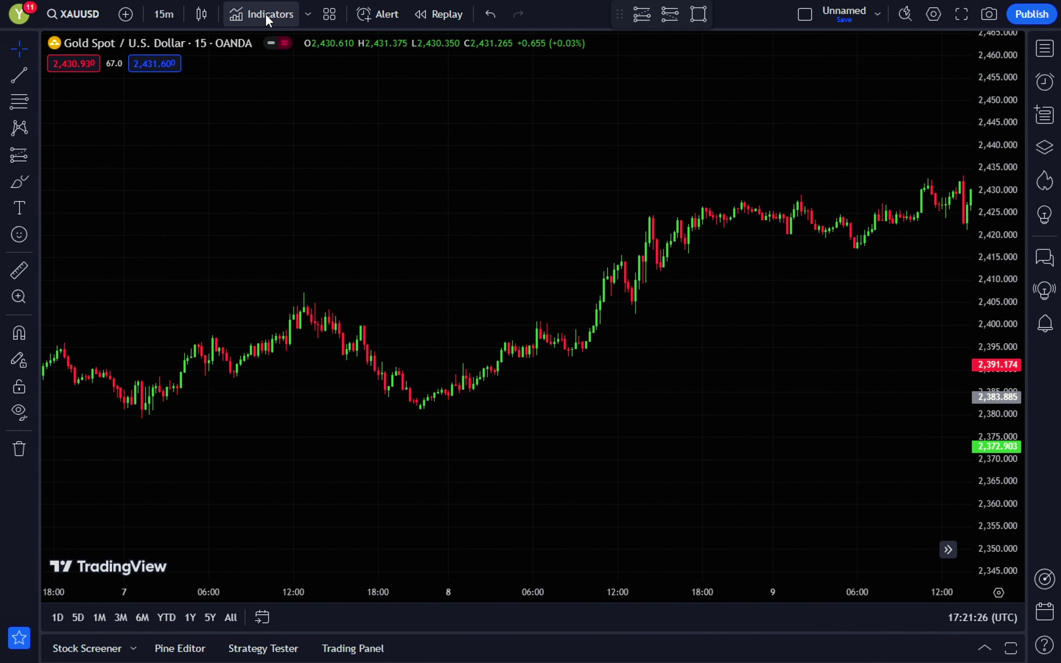
- Search 'sim' and add the Simple EMA Trend Filter indicator with its default inputs
{"action": "left_click", "coordinate": [240, 22]}
{"action": "type", "text": "si"}
{"action": "type", "text": "m"}
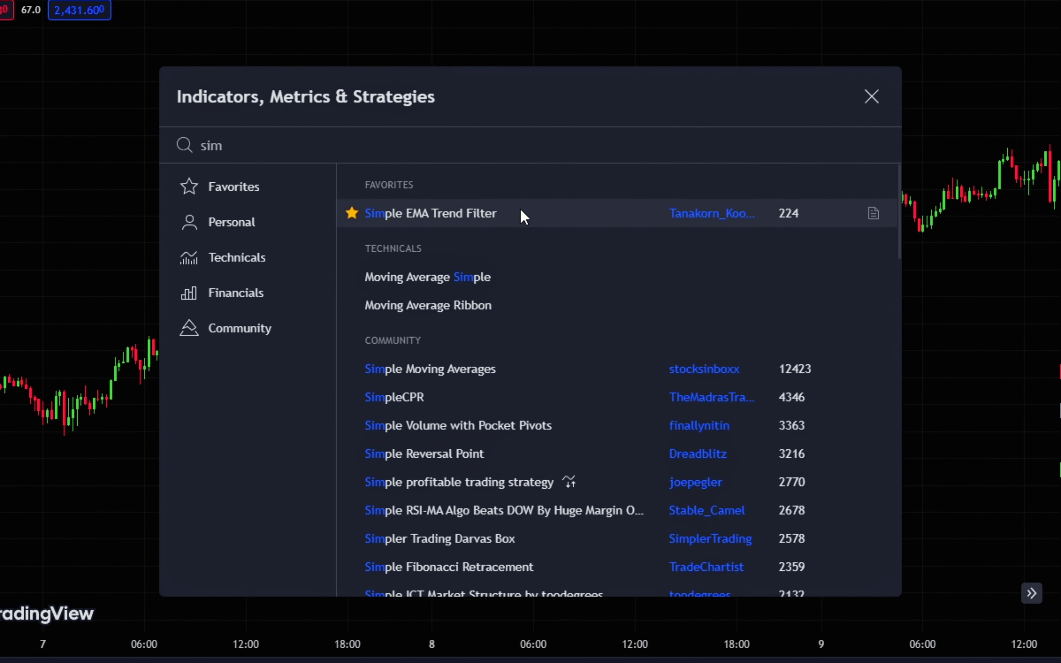
{"action": "left_click", "coordinate": [406, 213]}
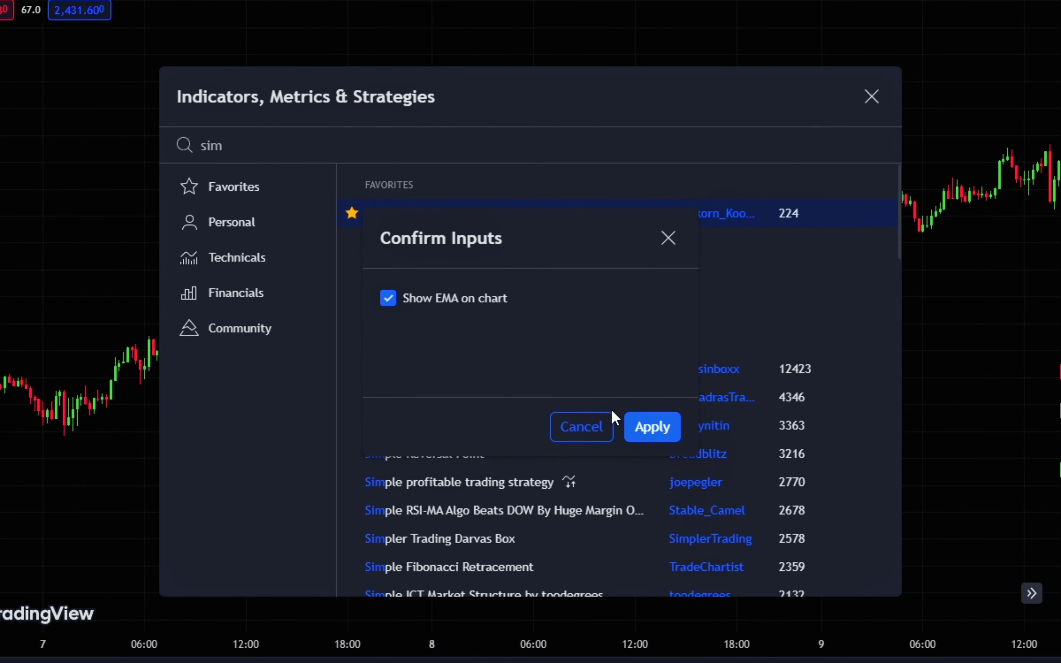
{"action": "left_click", "coordinate": [630, 430]}
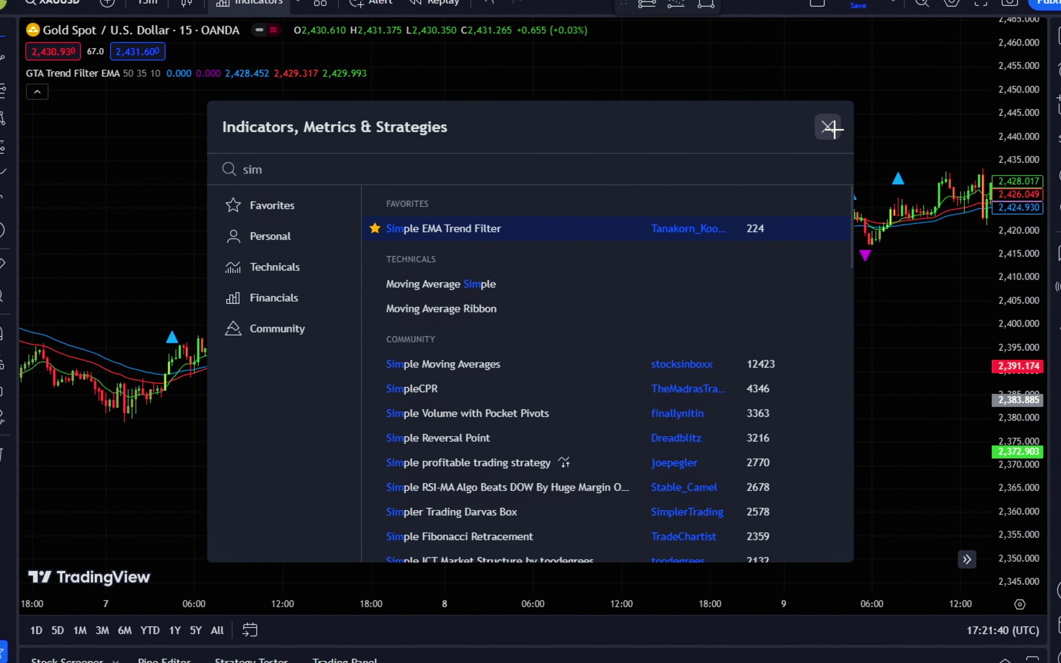
{"action": "left_click", "coordinate": [828, 127]}
- Change the GTA Trend Filter EMA inputs to MA_Long 38, MA_Mid 28 and MA_short 8
{"action": "mouse_move", "coordinate": [164, 90]}
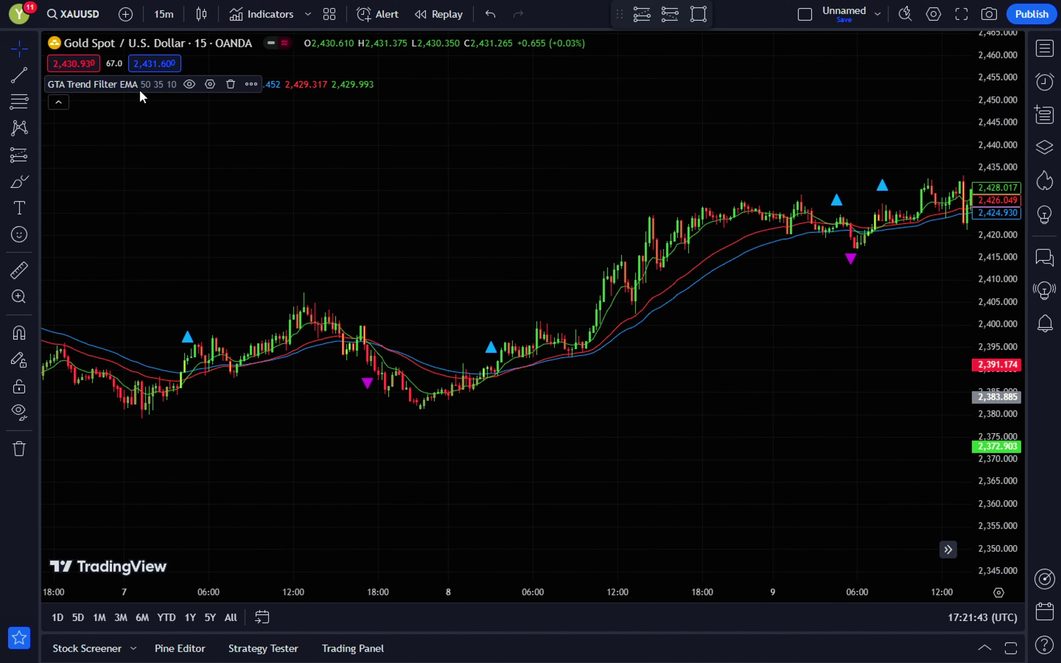
{"action": "left_click", "coordinate": [210, 85]}
{"action": "left_click", "coordinate": [421, 103]}
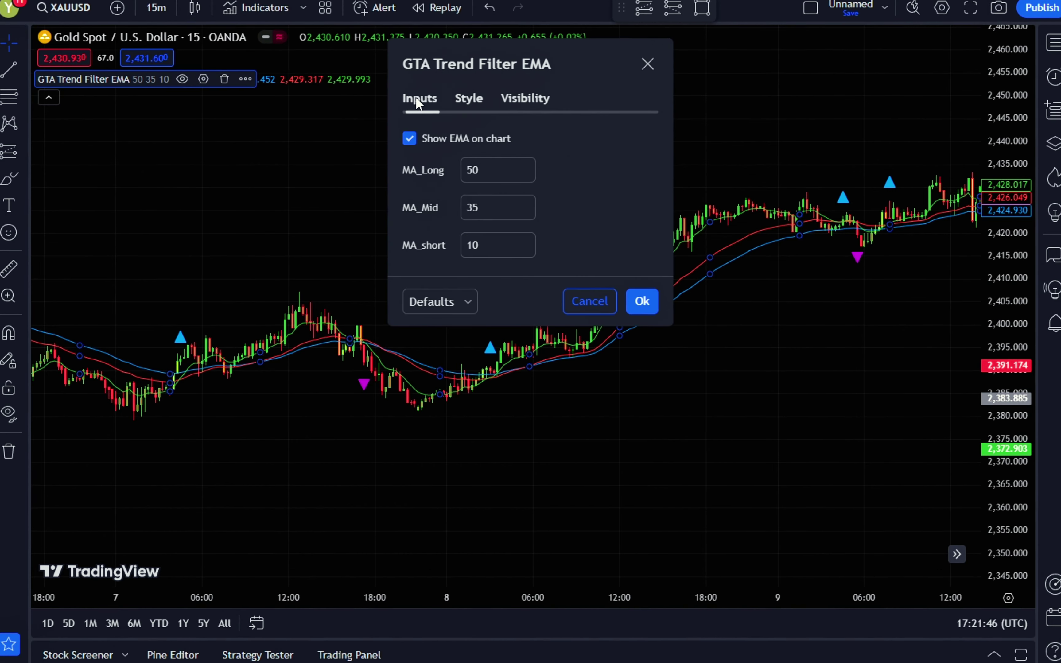
{"action": "left_click", "coordinate": [528, 179]}
{"action": "left_click", "coordinate": [528, 179]}
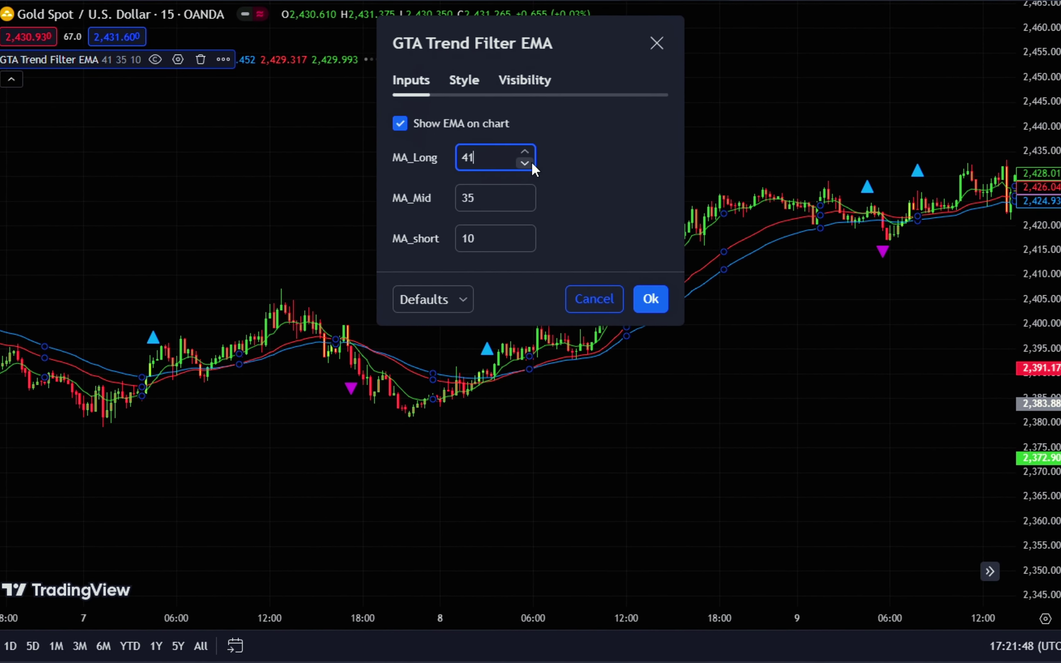
{"action": "left_click", "coordinate": [525, 171]}
{"action": "left_click_drag", "start_coordinate": [519, 200], "coordinate": [519, 205]}
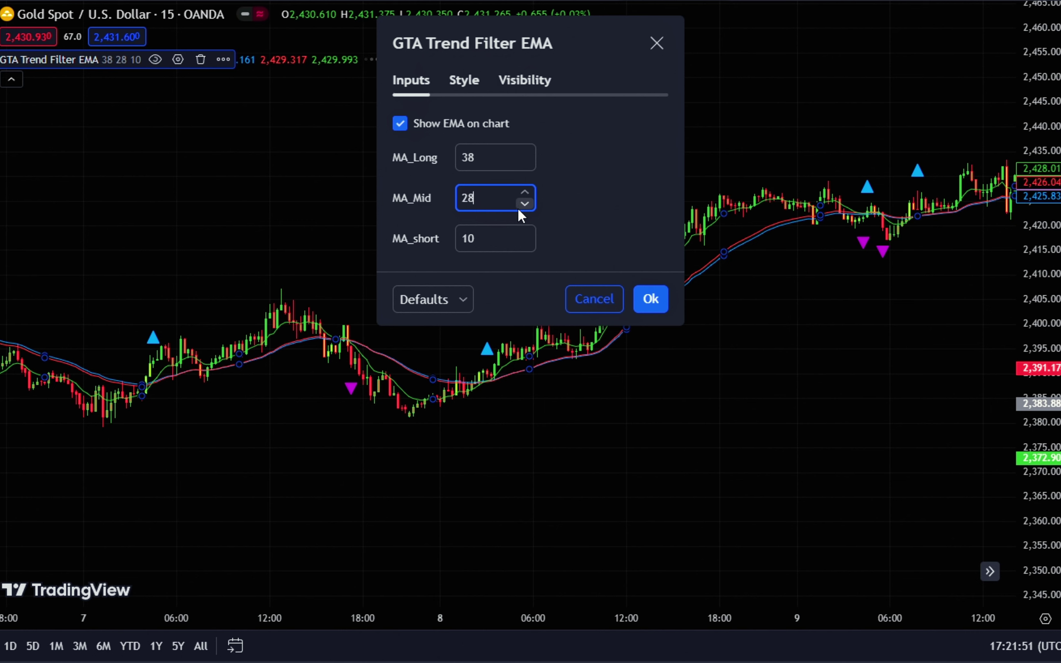
{"action": "left_click", "coordinate": [525, 244]}
{"action": "left_click", "coordinate": [525, 244]}
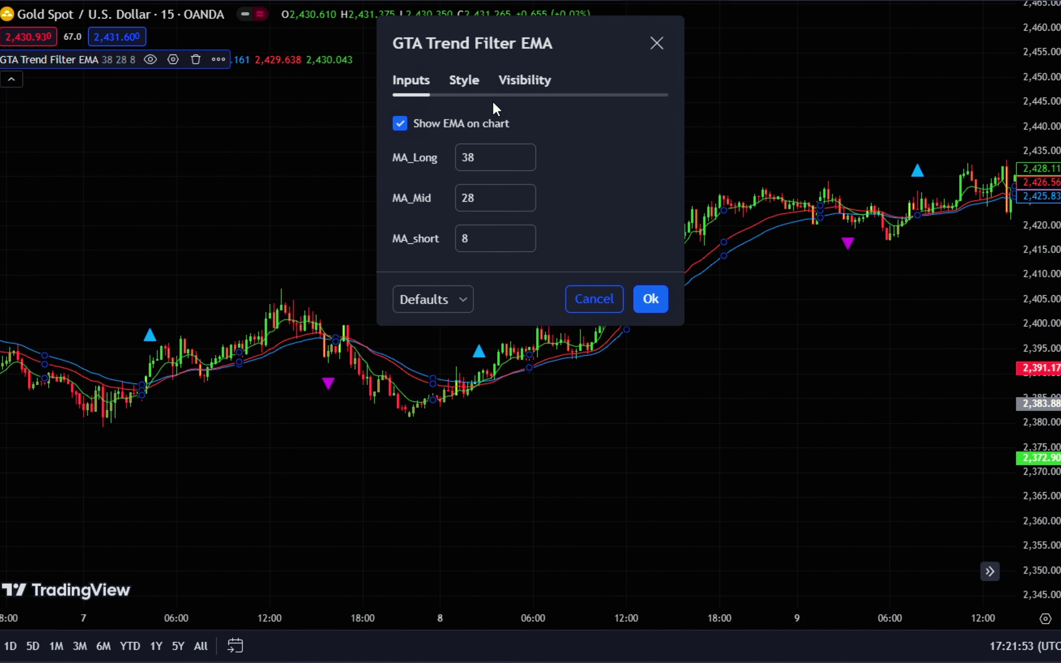
- Hide all three EMA lines, with buy arrows below bars and sell arrows above bars
{"action": "left_click", "coordinate": [463, 83]}
{"action": "left_click", "coordinate": [415, 210]}
{"action": "left_click", "coordinate": [419, 253]}
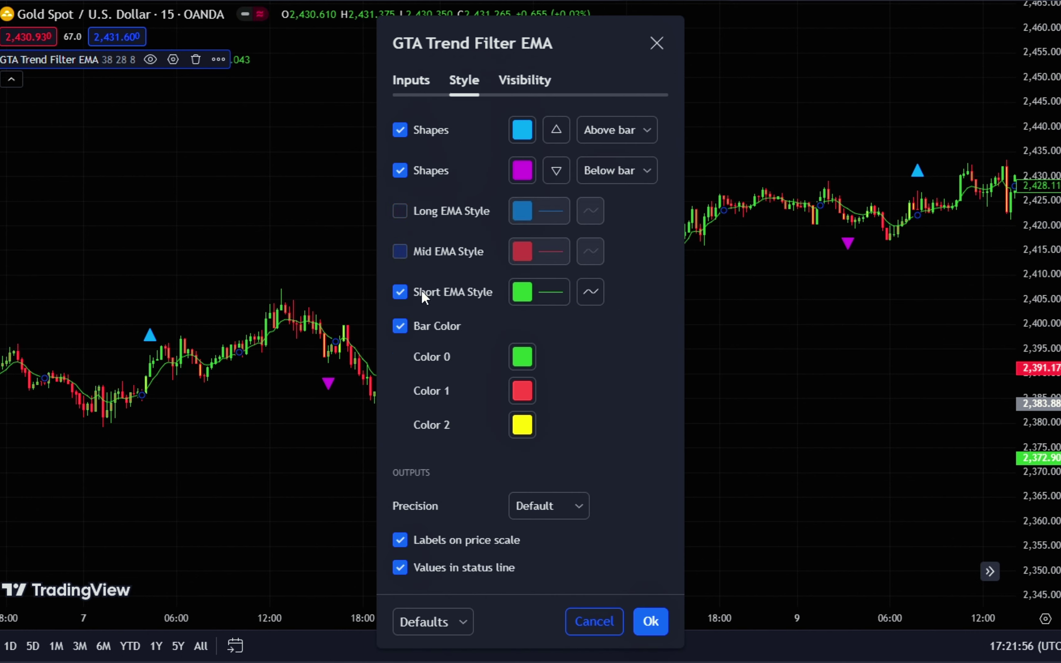
{"action": "left_click", "coordinate": [423, 292]}
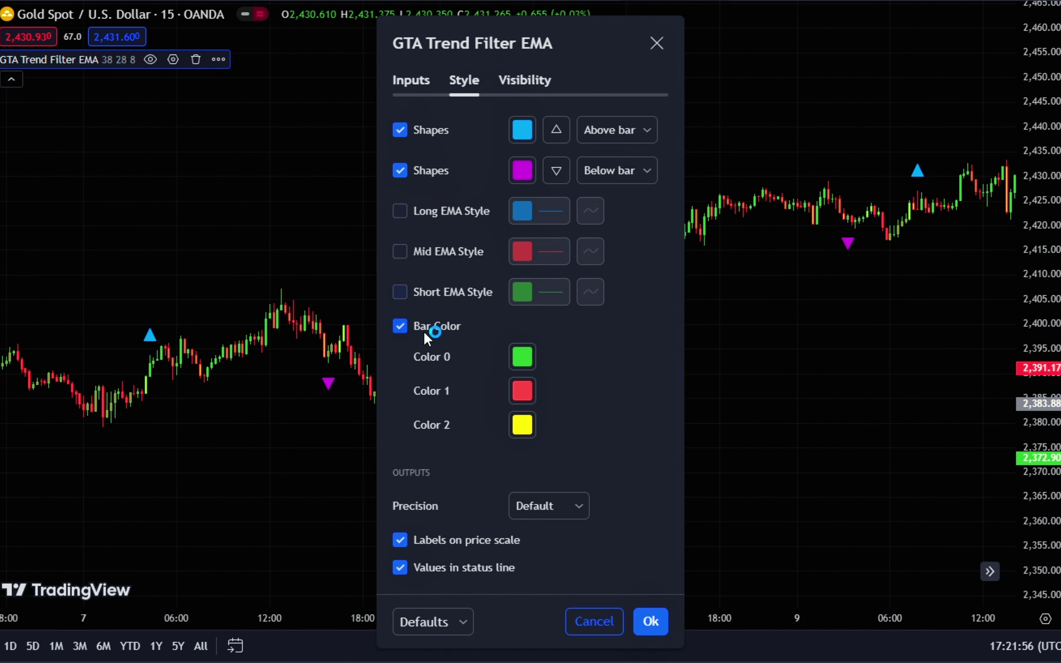
{"action": "left_click", "coordinate": [624, 130]}
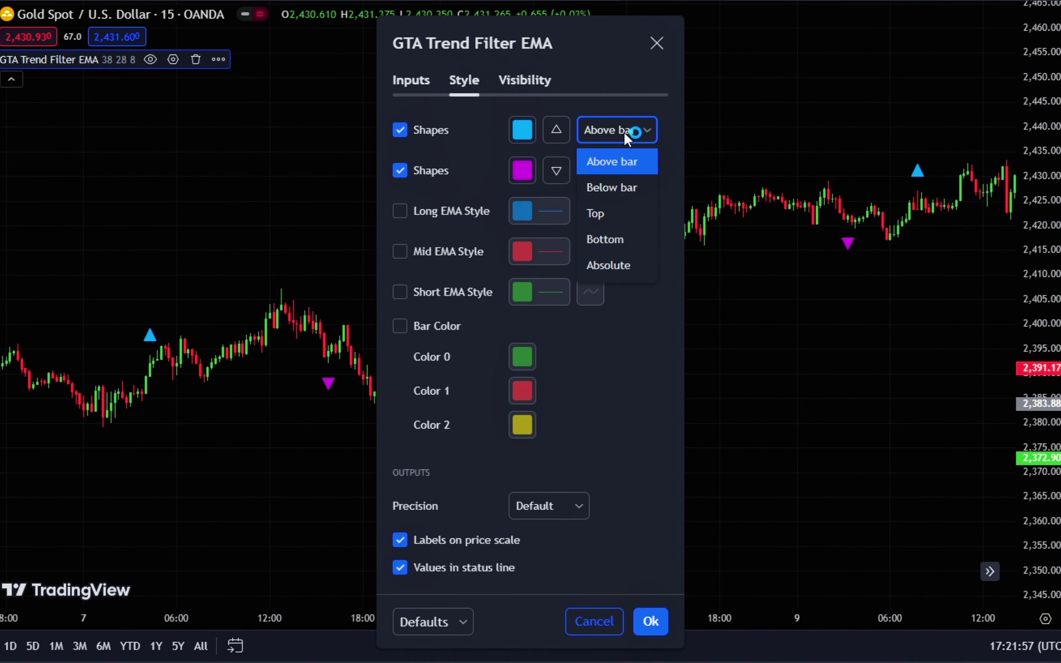
{"action": "left_click", "coordinate": [630, 184]}
{"action": "left_click", "coordinate": [633, 170]}
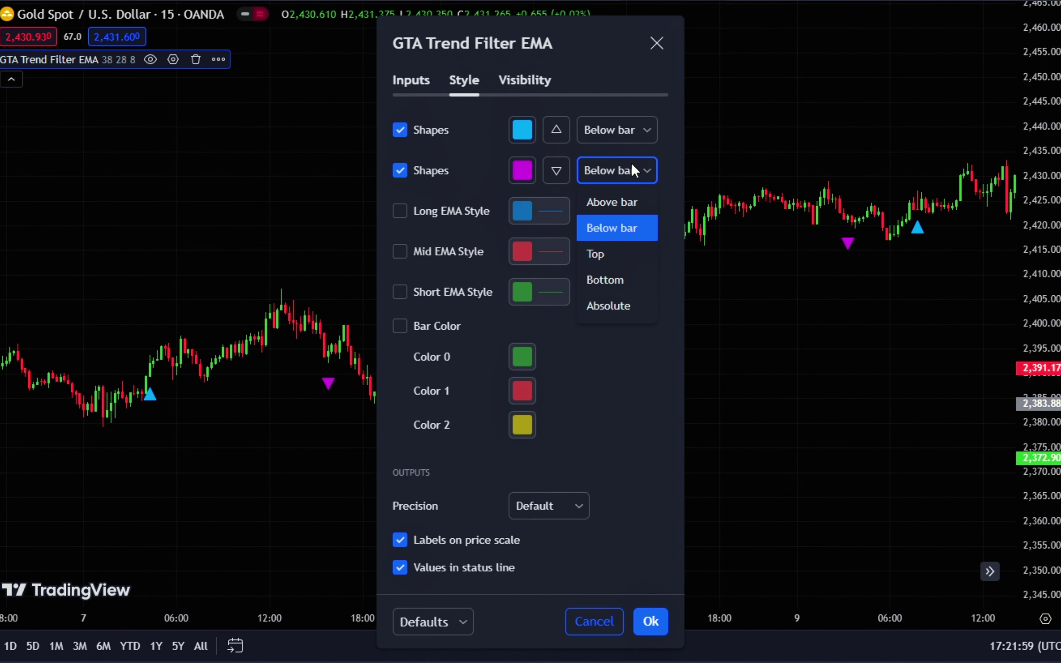
{"action": "left_click", "coordinate": [620, 202]}
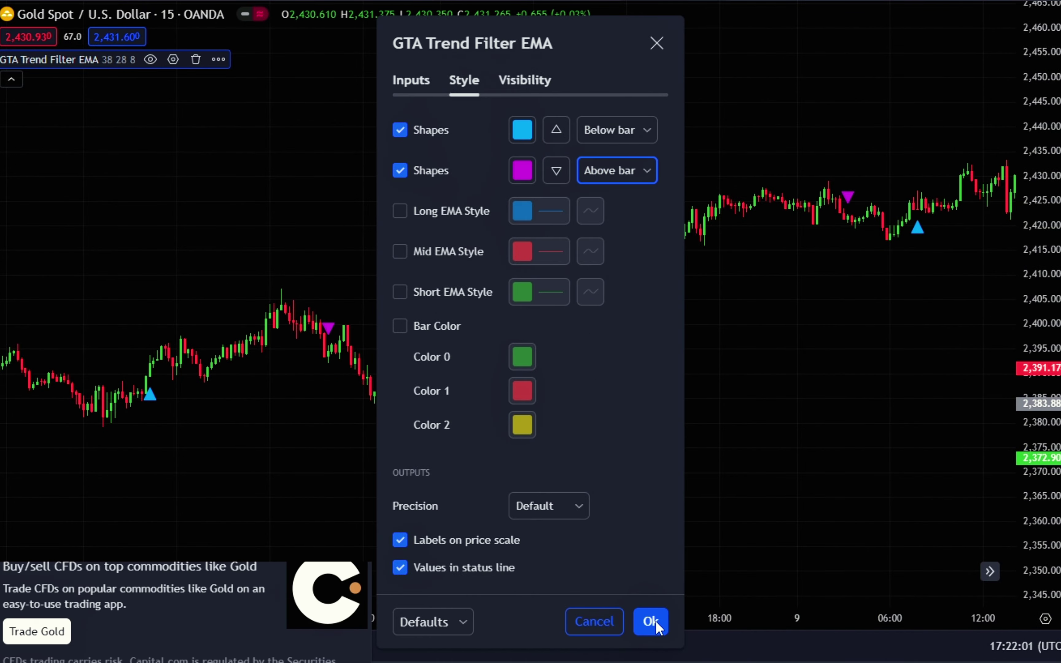
{"action": "left_click", "coordinate": [651, 621]}
{"action": "left_click", "coordinate": [375, 535]}
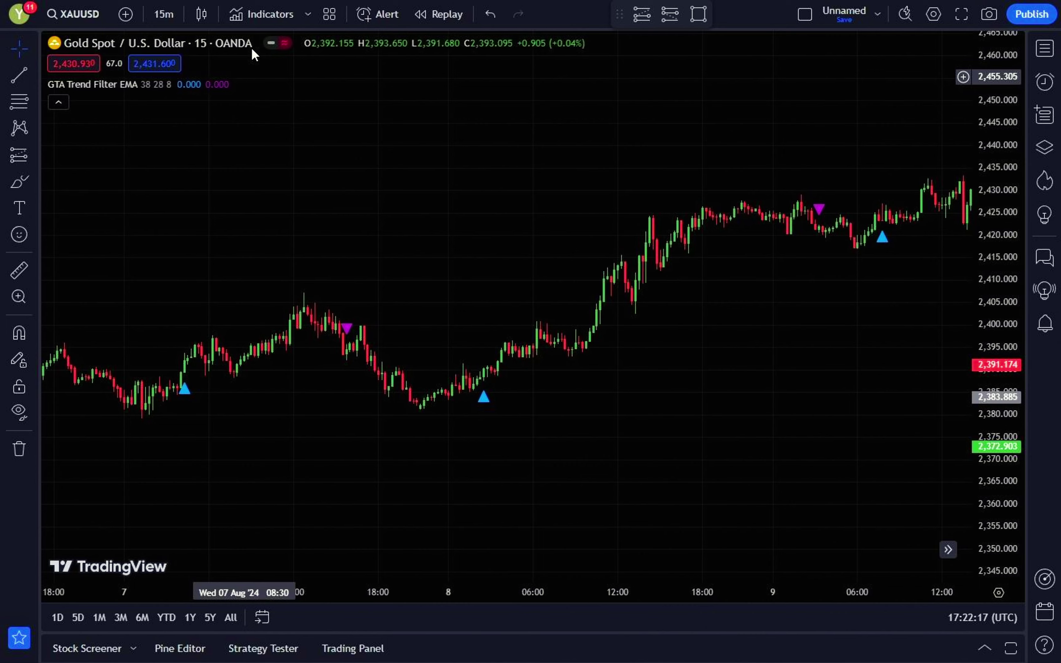
- Search 'sq' and add the Squeeze Momentum Indicator [LazyBear] to the chart
{"action": "left_click", "coordinate": [263, 14]}
{"action": "type", "text": "sq"}
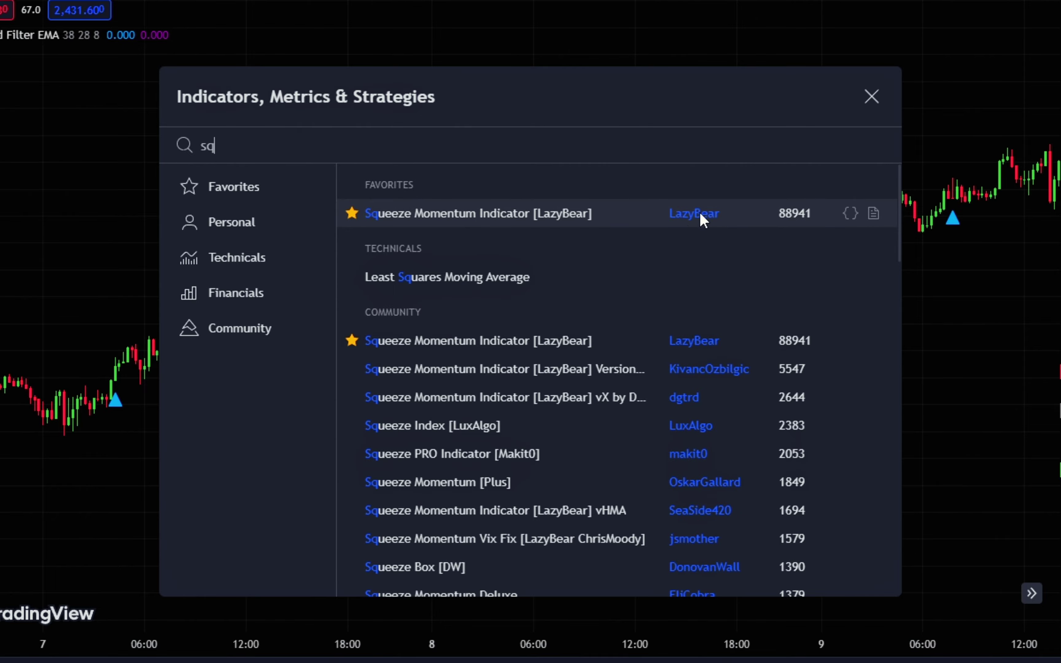
{"action": "left_click", "coordinate": [758, 221]}
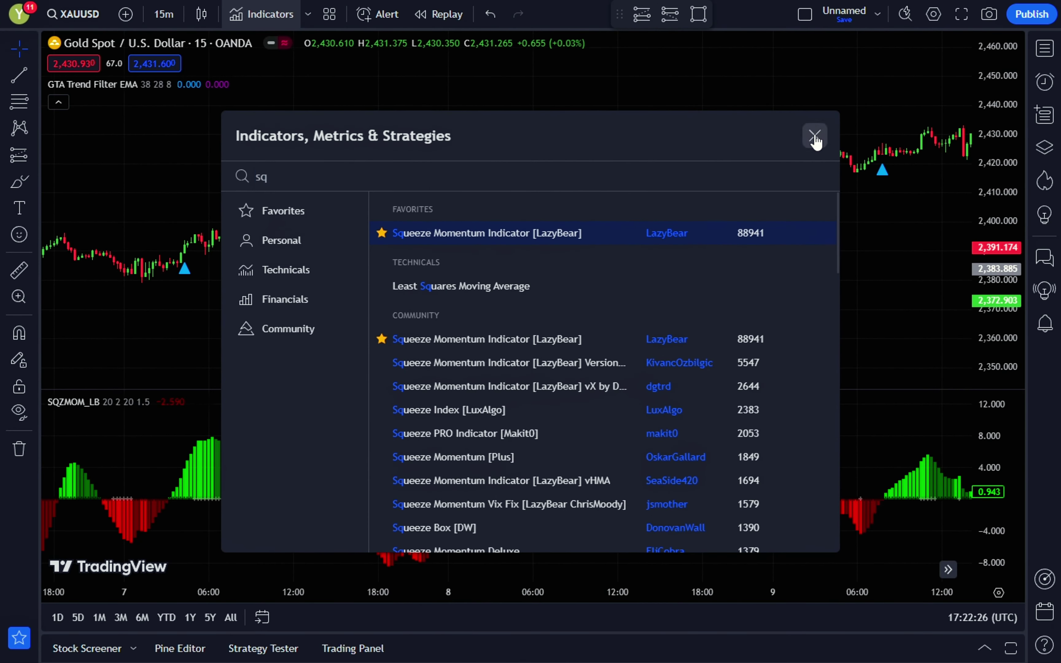
{"action": "left_click", "coordinate": [815, 138]}
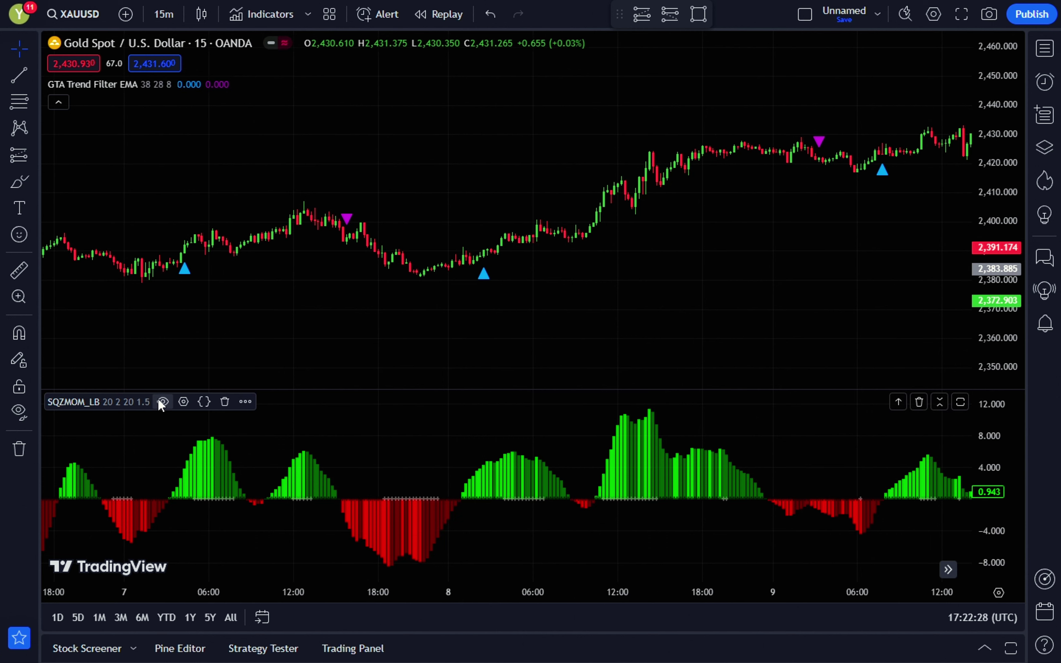
- In the squeeze indicator's Style settings, hide the dot plot and make Color 1 and Color 3 transparent
{"action": "left_click", "coordinate": [186, 400]}
{"action": "left_click", "coordinate": [438, 120]}
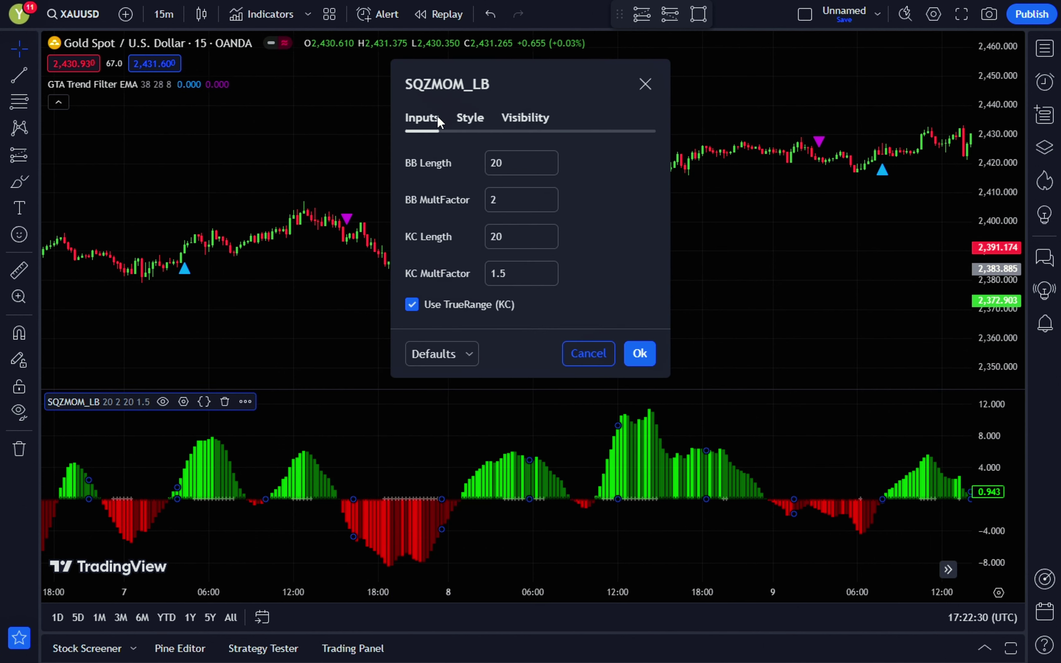
{"action": "left_click", "coordinate": [469, 120]}
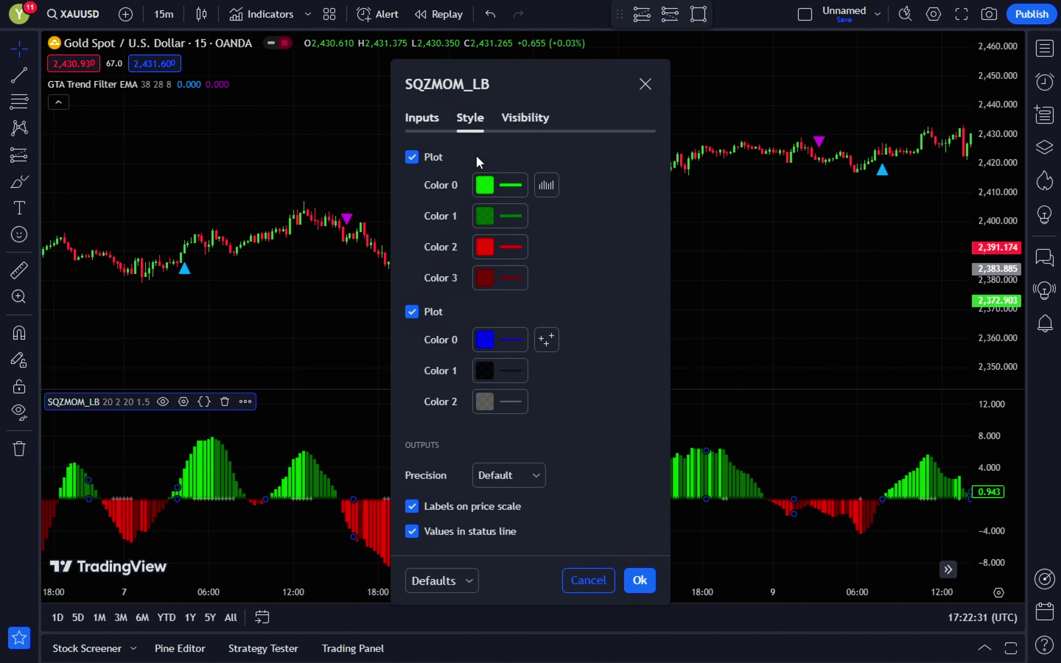
{"action": "left_click", "coordinate": [411, 312]}
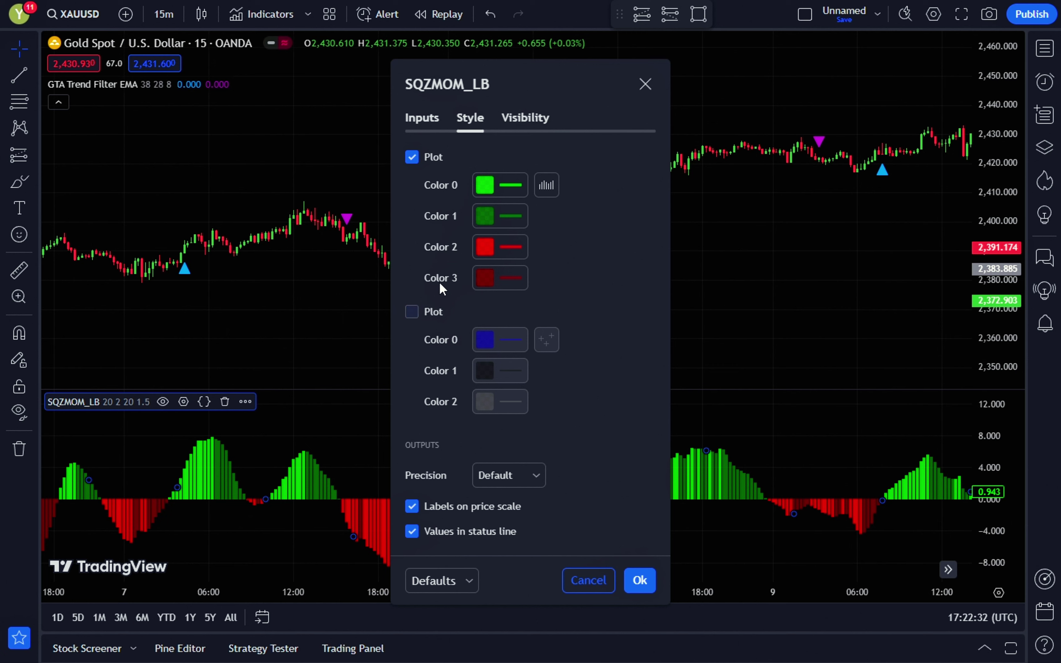
{"action": "left_click", "coordinate": [486, 224]}
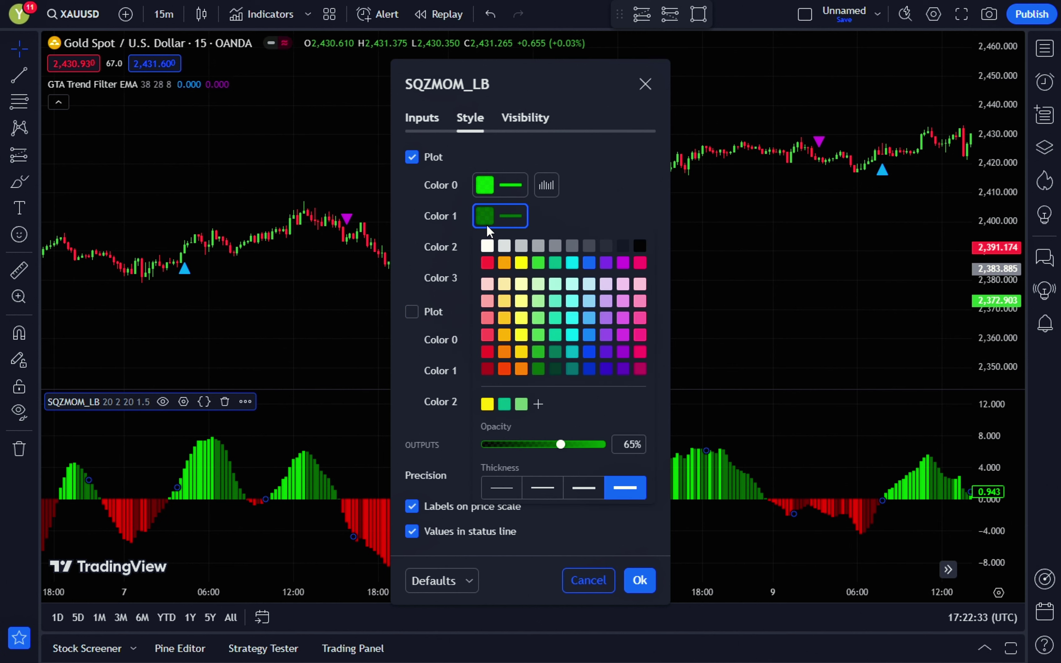
{"action": "left_click", "coordinate": [484, 445]}
{"action": "left_click", "coordinate": [614, 222]}
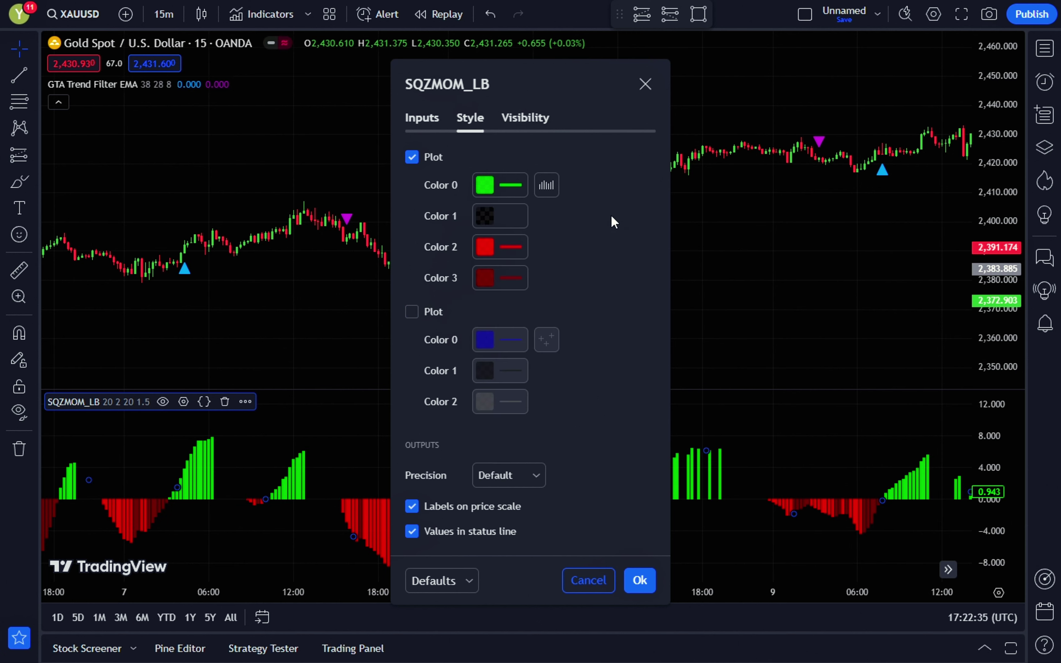
{"action": "left_click", "coordinate": [517, 283]}
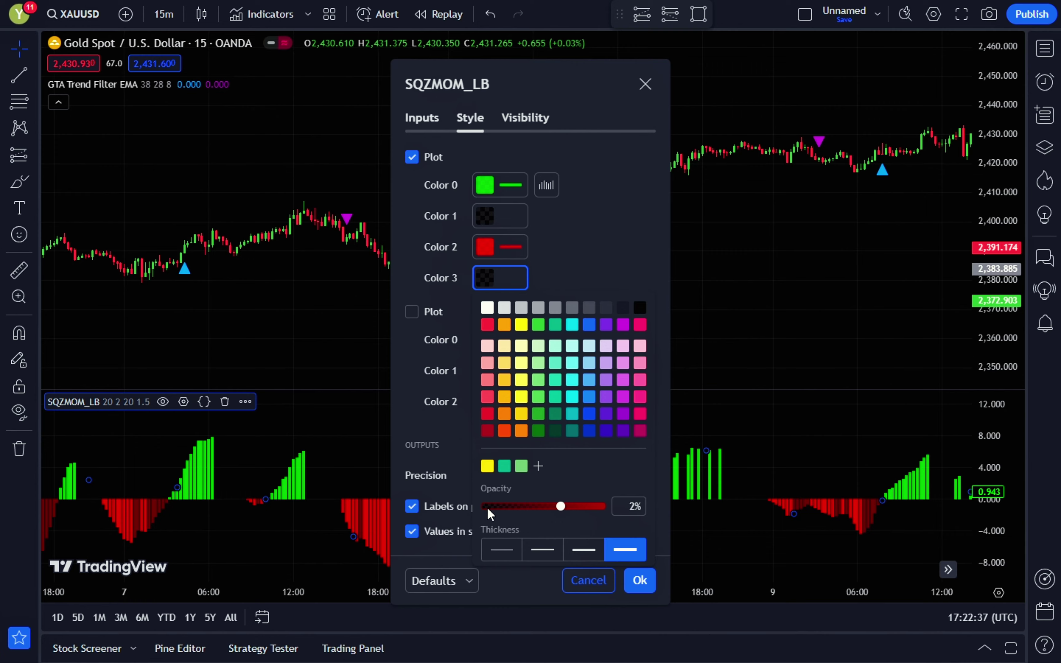
{"action": "left_click", "coordinate": [637, 230]}
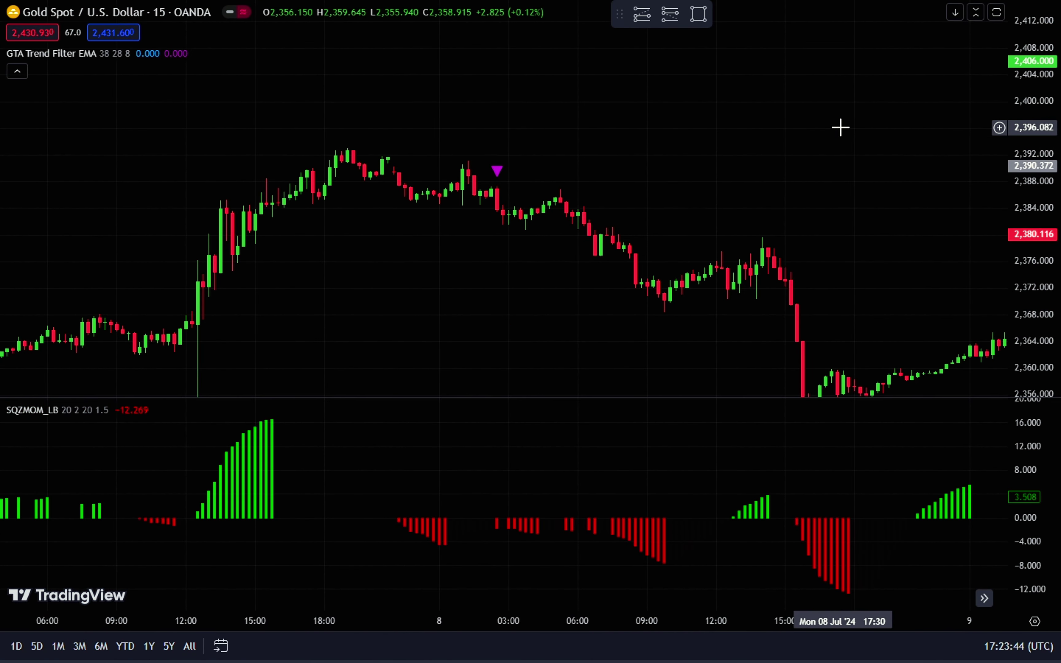
- Place a short position at the 8 July sell arrow, lowering its target to 12.372 and widening it
{"action": "left_click", "coordinate": [677, 21]}
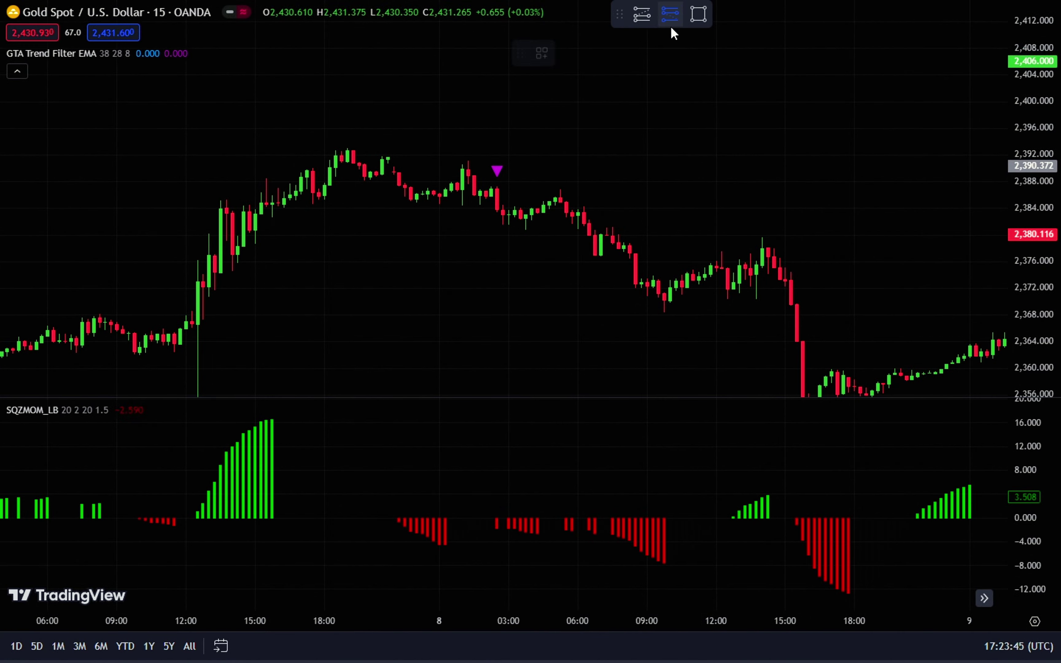
{"action": "left_click", "coordinate": [496, 211]}
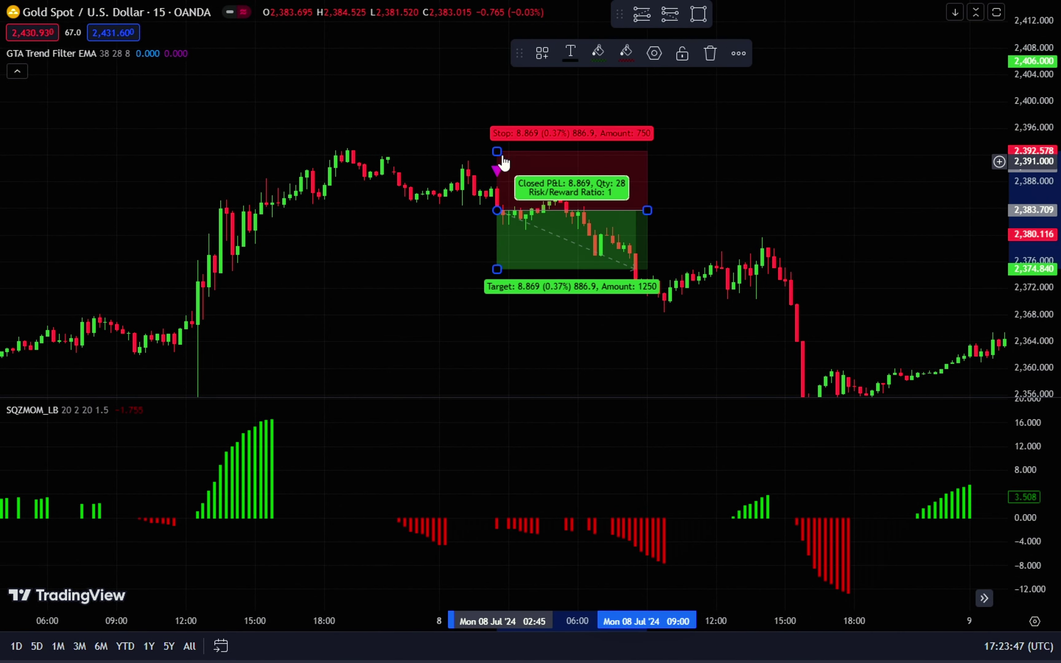
{"action": "left_click", "coordinate": [484, 156]}
{"action": "left_click_drag", "start_coordinate": [497, 270], "coordinate": [497, 292]}
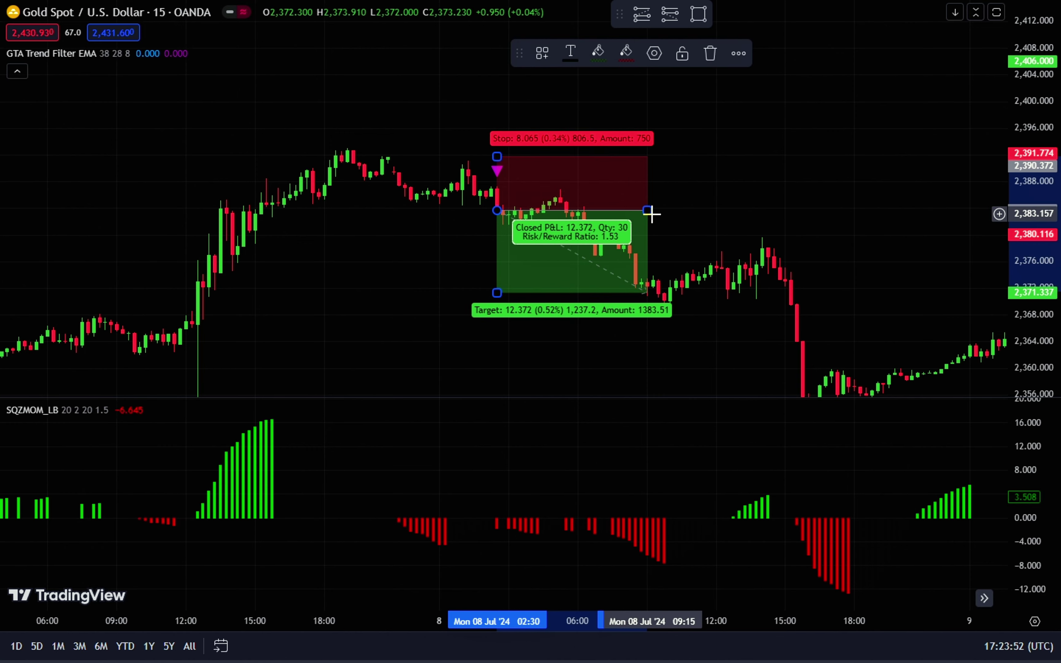
{"action": "left_click_drag", "start_coordinate": [647, 211], "coordinate": [760, 209]}
{"action": "left_click", "coordinate": [805, 197]}
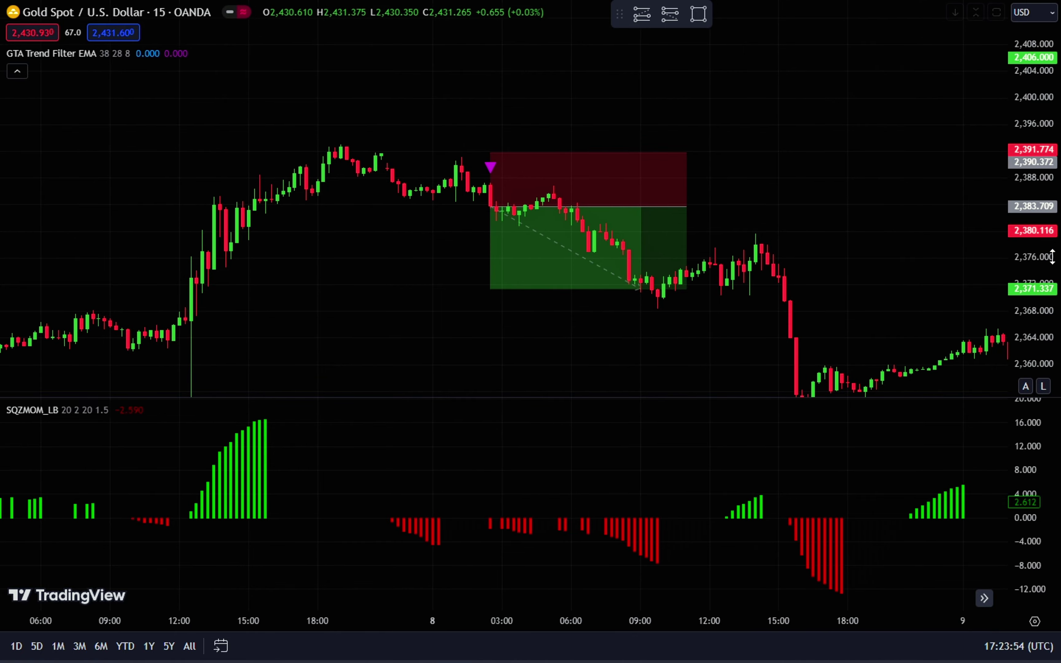
{"action": "left_click_drag", "start_coordinate": [907, 213], "coordinate": [879, 207]}
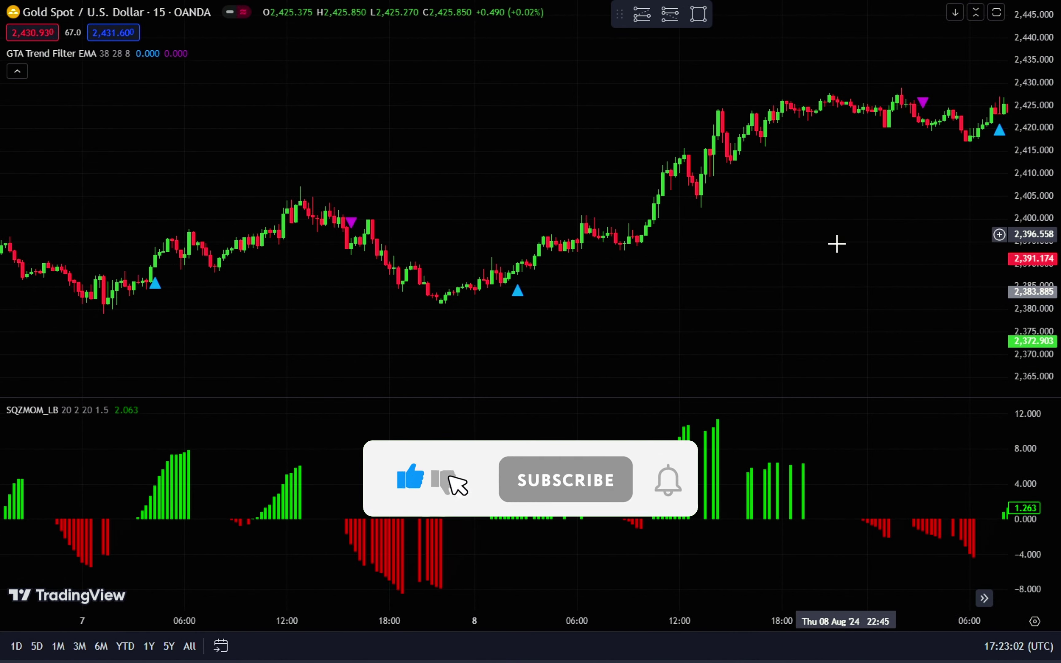
- Place a long position at the 8 August buy arrow, dragging its stop down to 10.256
{"action": "left_click", "coordinate": [643, 15]}
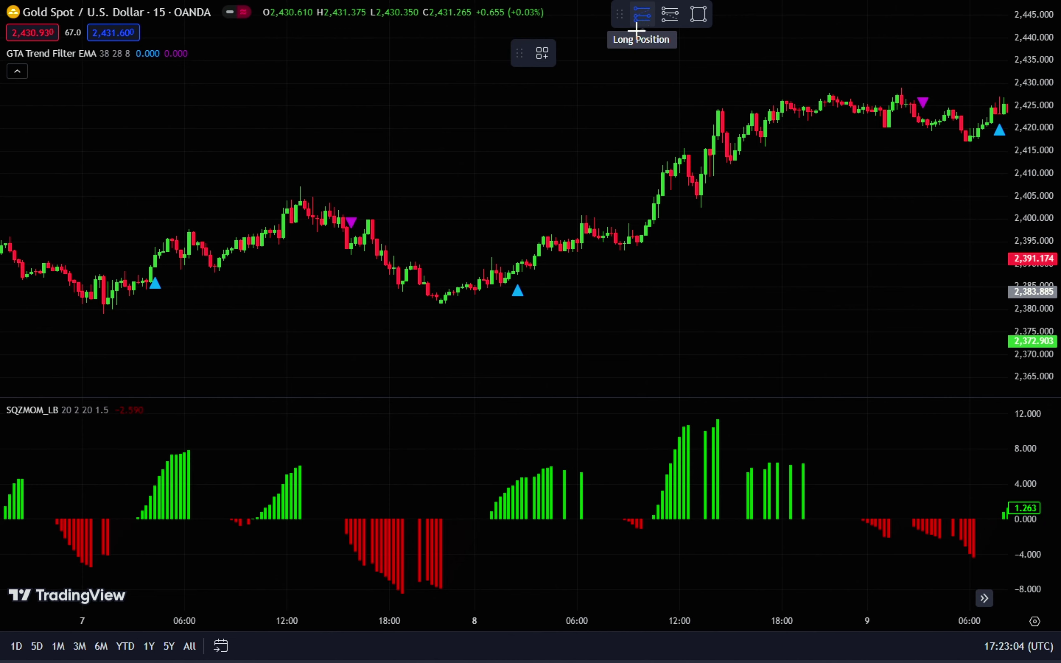
{"action": "left_click", "coordinate": [514, 262]}
{"action": "left_click_drag", "start_coordinate": [513, 307], "coordinate": [473, 311]}
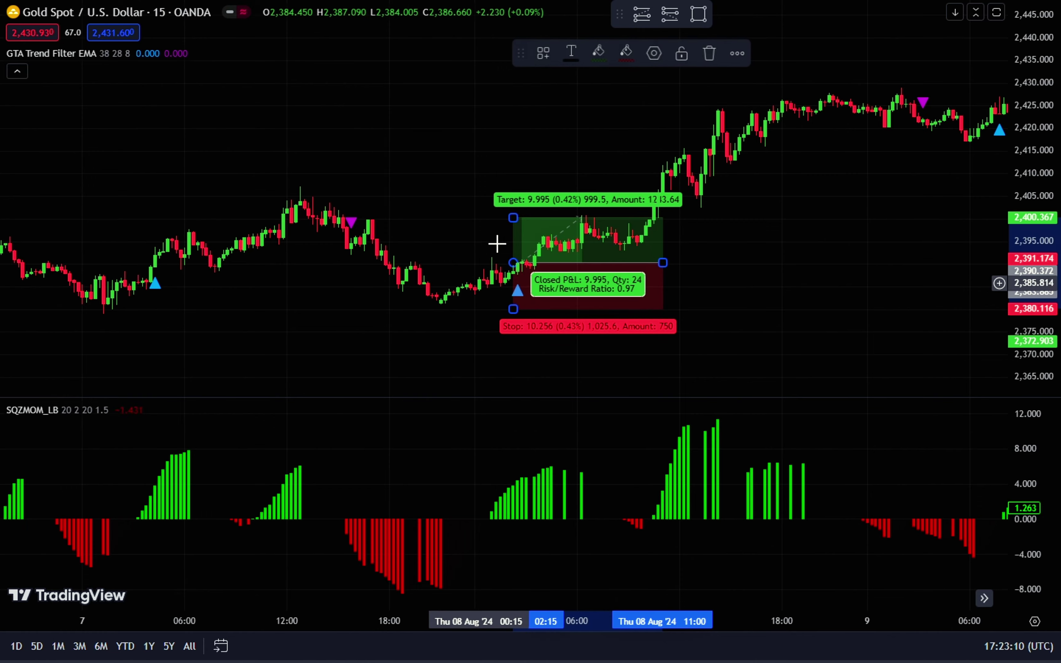